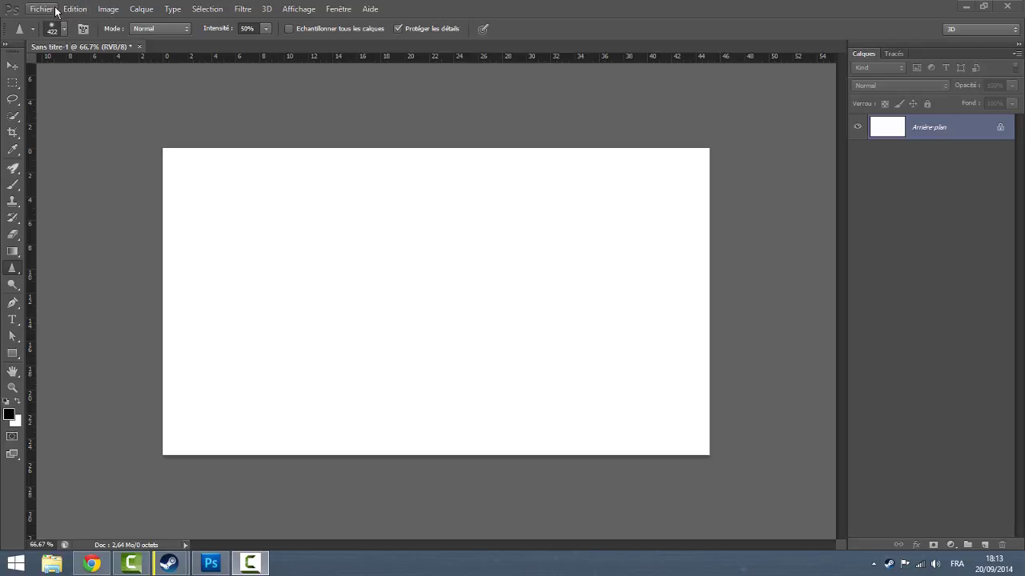
- Import the image farcry3_artworksgc2012_0005 from the Paysages folder and confirm its placement on the canvas
{"action": "left_click", "coordinate": [56, 11]}
{"action": "left_click", "coordinate": [50, 218]}
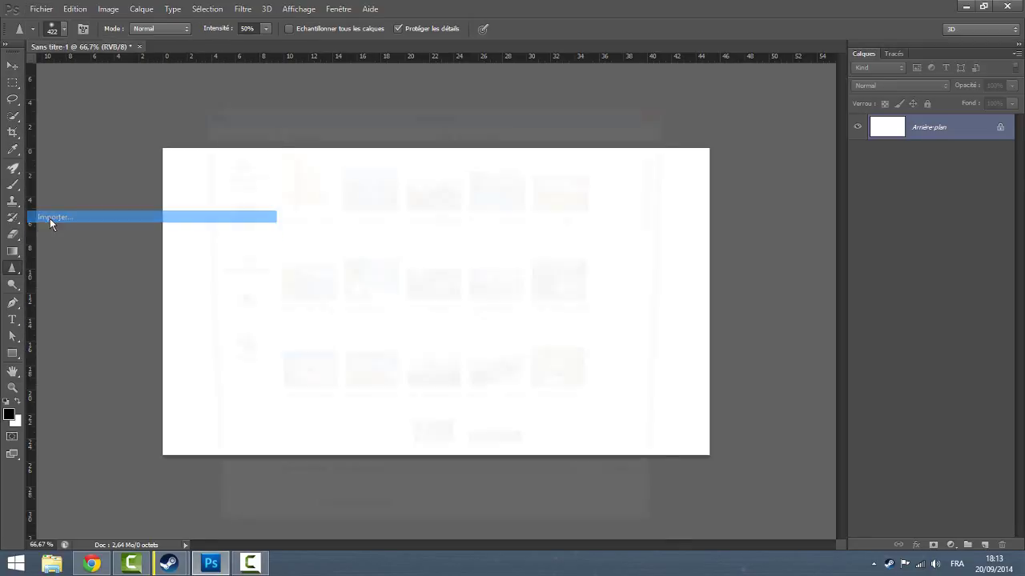
{"action": "scroll", "coordinate": [639, 353], "scroll_direction": "down", "scroll_amount": 5}
{"action": "scroll", "coordinate": [638, 353], "scroll_direction": "up", "scroll_amount": 5}
{"action": "scroll", "coordinate": [647, 237], "scroll_direction": "down", "scroll_amount": 3}
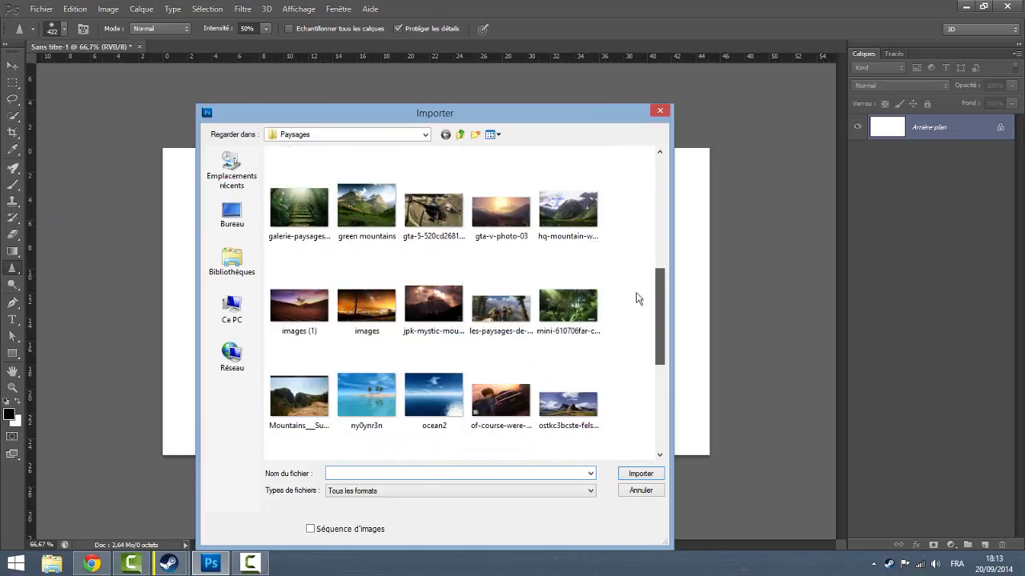
{"action": "scroll", "coordinate": [642, 281], "scroll_direction": "up", "scroll_amount": 5}
{"action": "left_click_drag", "start_coordinate": [650, 221], "coordinate": [656, 196]}
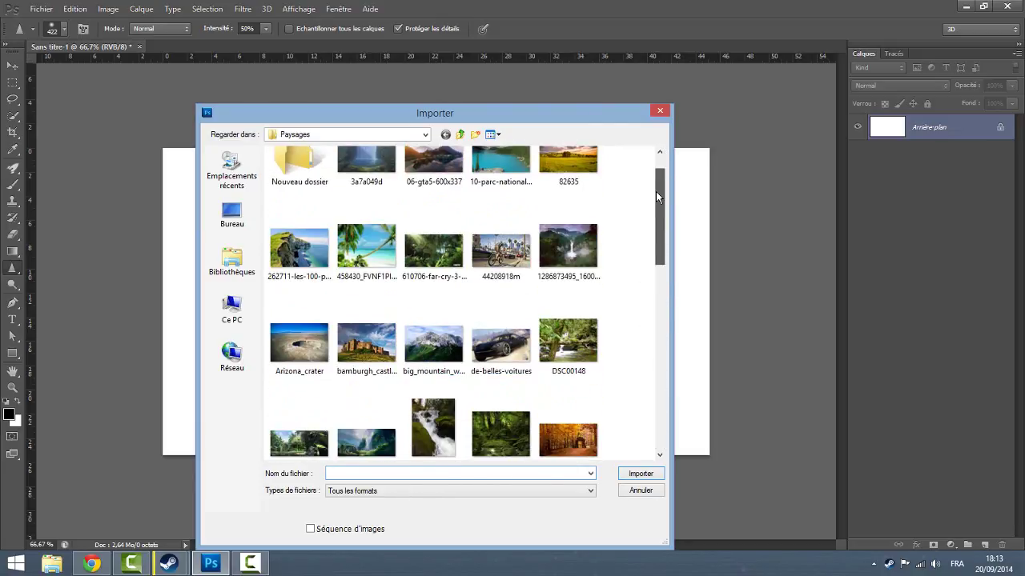
{"action": "left_click_drag", "start_coordinate": [655, 197], "coordinate": [656, 219]}
{"action": "left_click", "coordinate": [355, 377]}
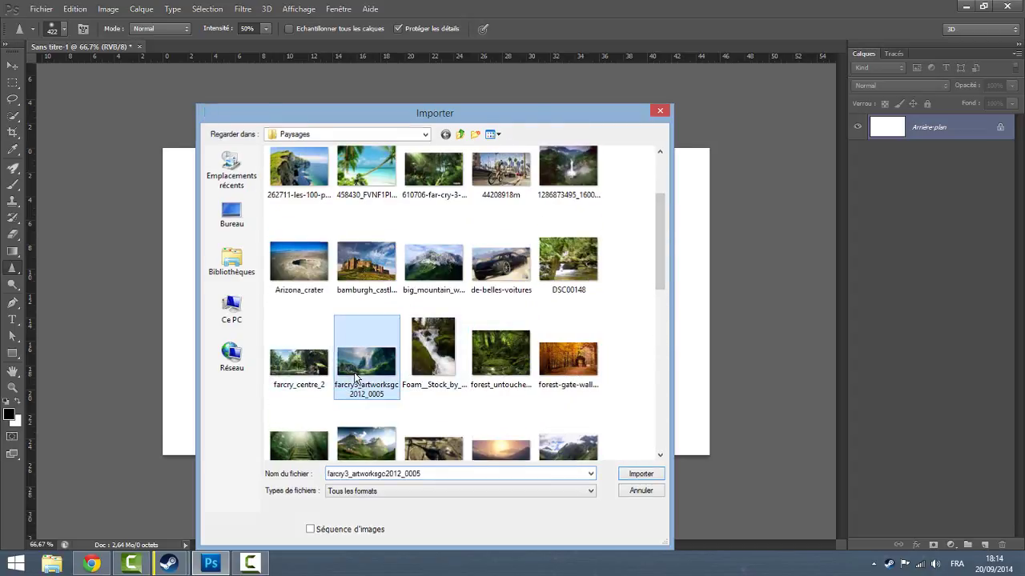
{"action": "double_click", "coordinate": [355, 376]}
{"action": "key", "text": "Return"}
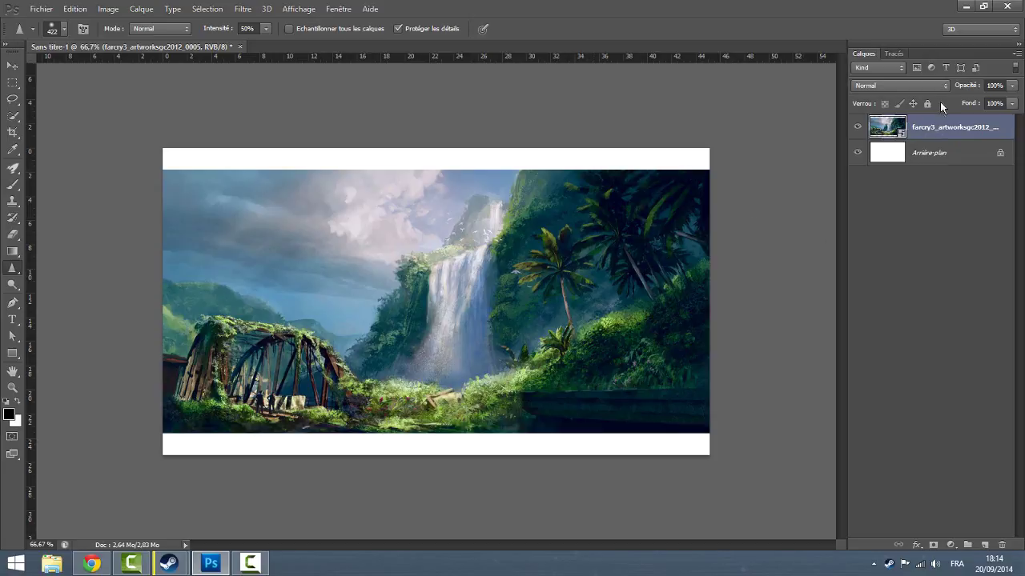
- Rasterize the imported waterfall image layer and add a new empty layer above it
{"action": "right_click", "coordinate": [941, 128]}
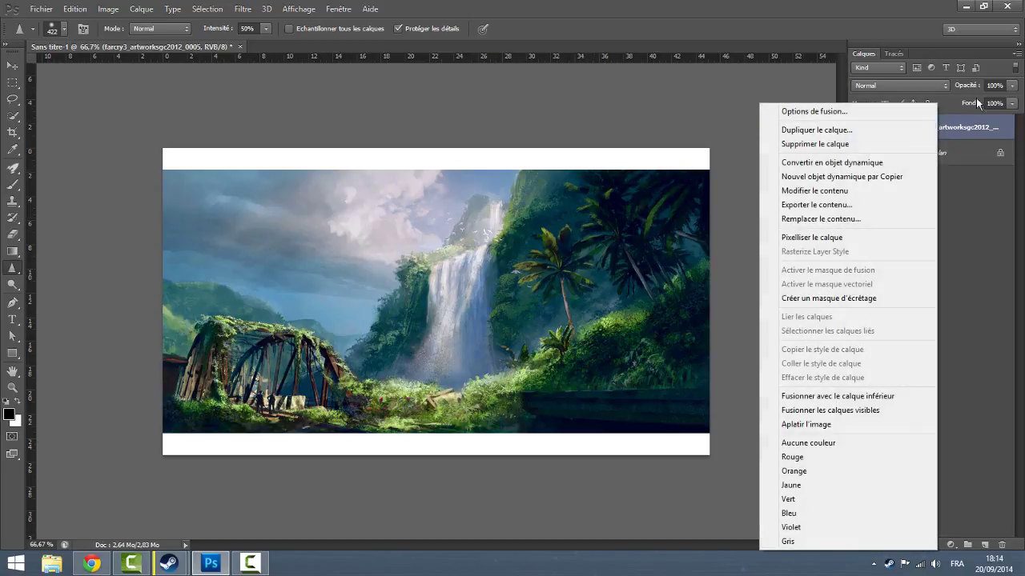
{"action": "left_click", "coordinate": [842, 239]}
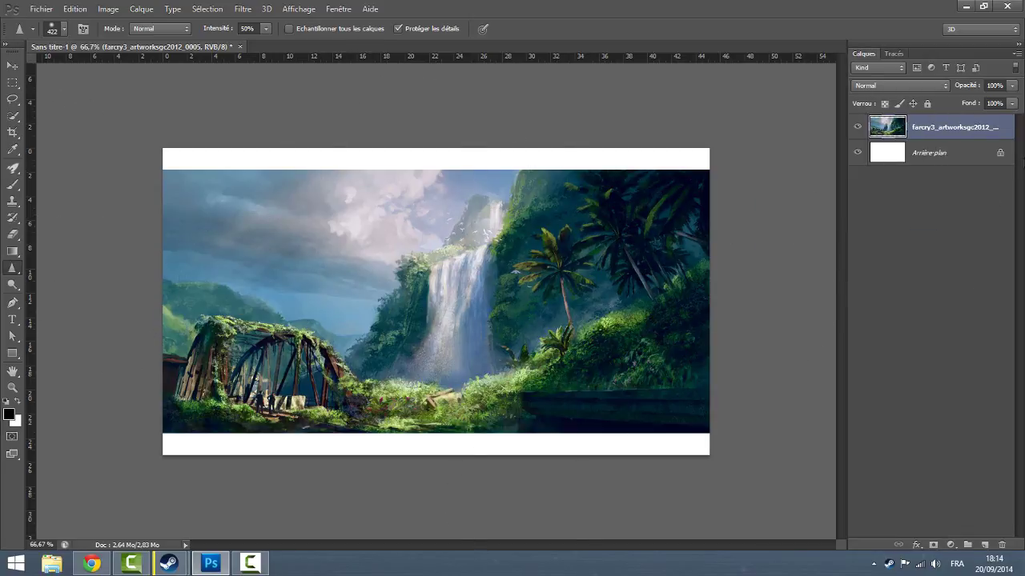
{"action": "left_click", "coordinate": [984, 545]}
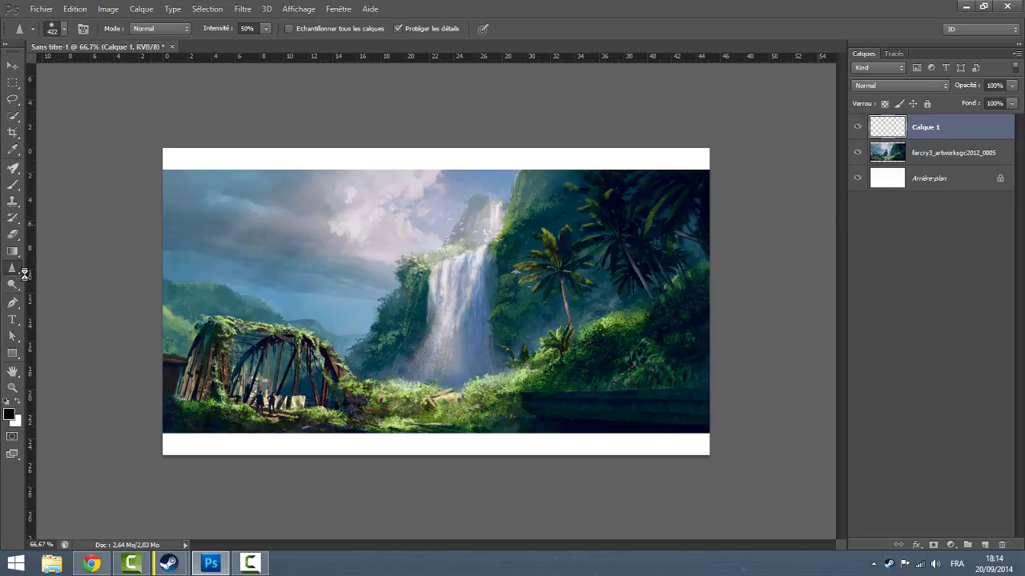
- Choose the Blur tool (Goutte d'eau) and make the waterfall image layer active
{"action": "mouse_move", "coordinate": [12, 271]}
{"action": "left_mouse_down"}
{"action": "mouse_move", "coordinate": [47, 280]}
{"action": "mouse_move", "coordinate": [59, 272]}
{"action": "left_mouse_up"}
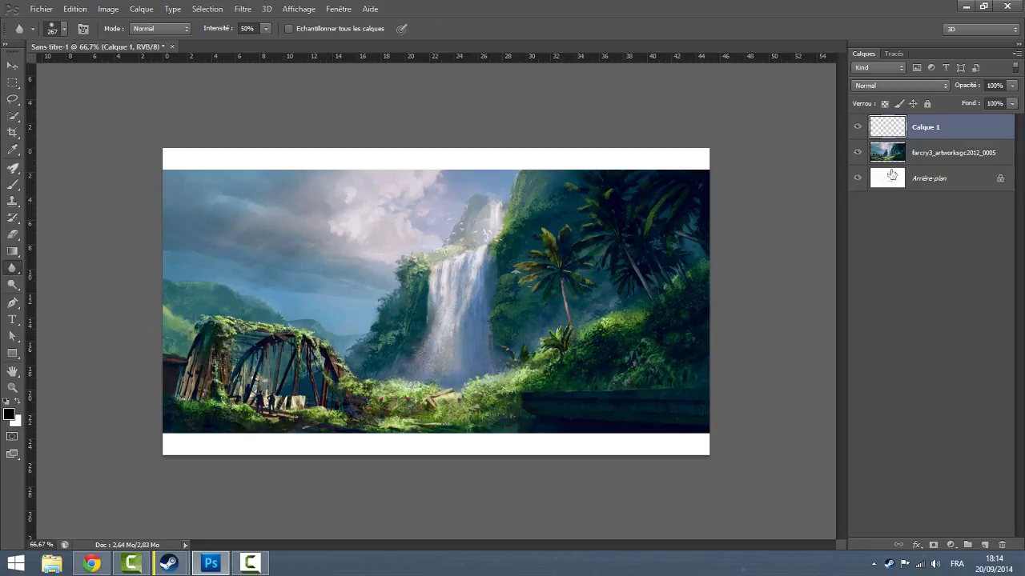
{"action": "left_click", "coordinate": [925, 159]}
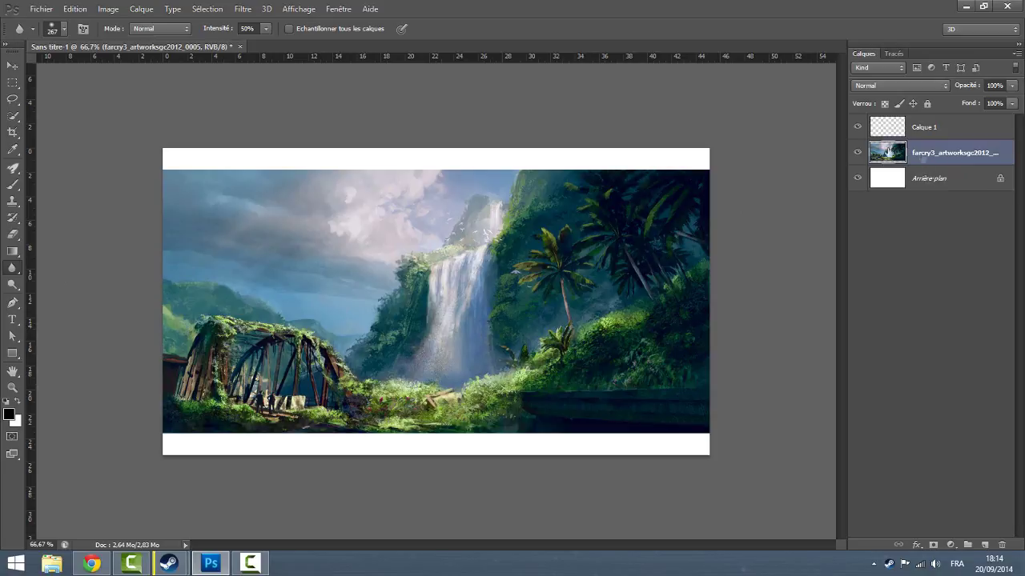
{"action": "right_click", "coordinate": [931, 154]}
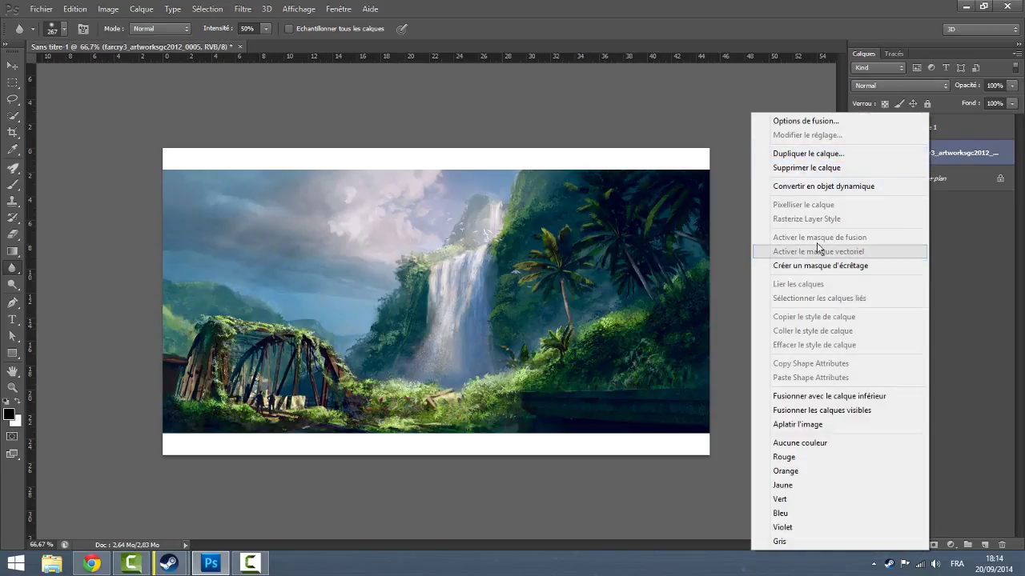
{"action": "left_click", "coordinate": [952, 153]}
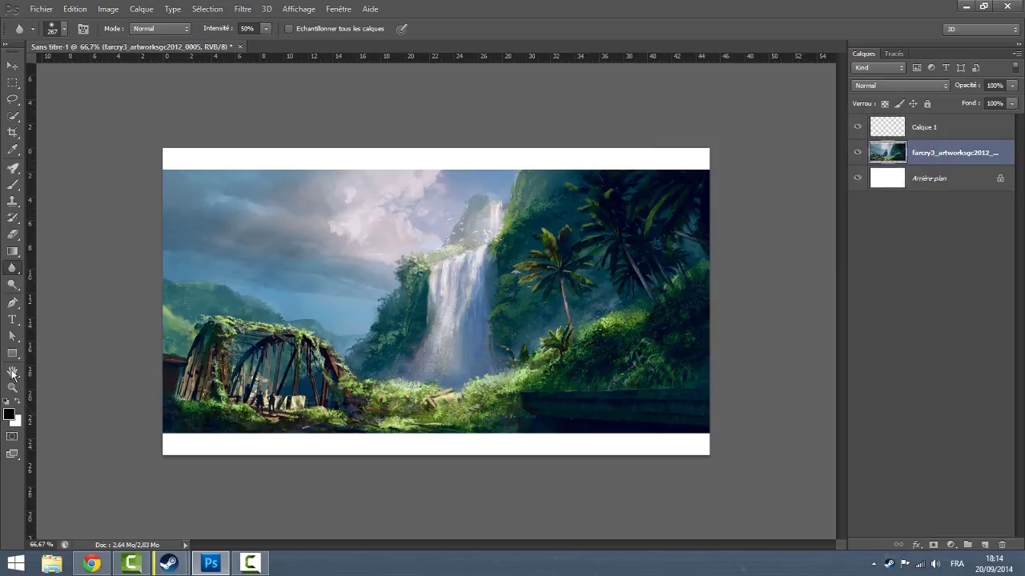
{"action": "right_click", "coordinate": [12, 270]}
{"action": "left_click", "coordinate": [13, 251]}
{"action": "right_click", "coordinate": [13, 251]}
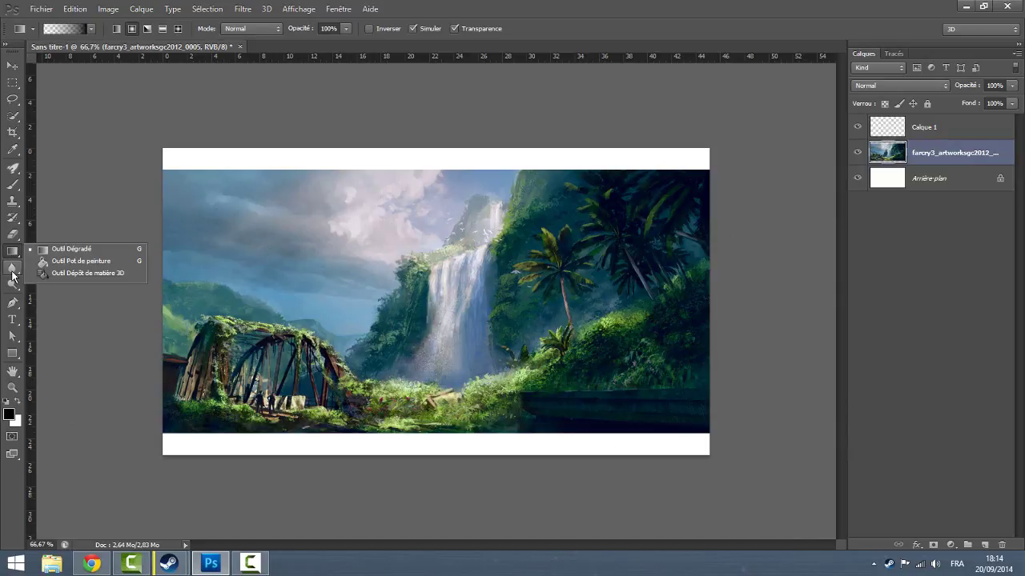
{"action": "left_click", "coordinate": [12, 285]}
{"action": "right_click", "coordinate": [12, 286]}
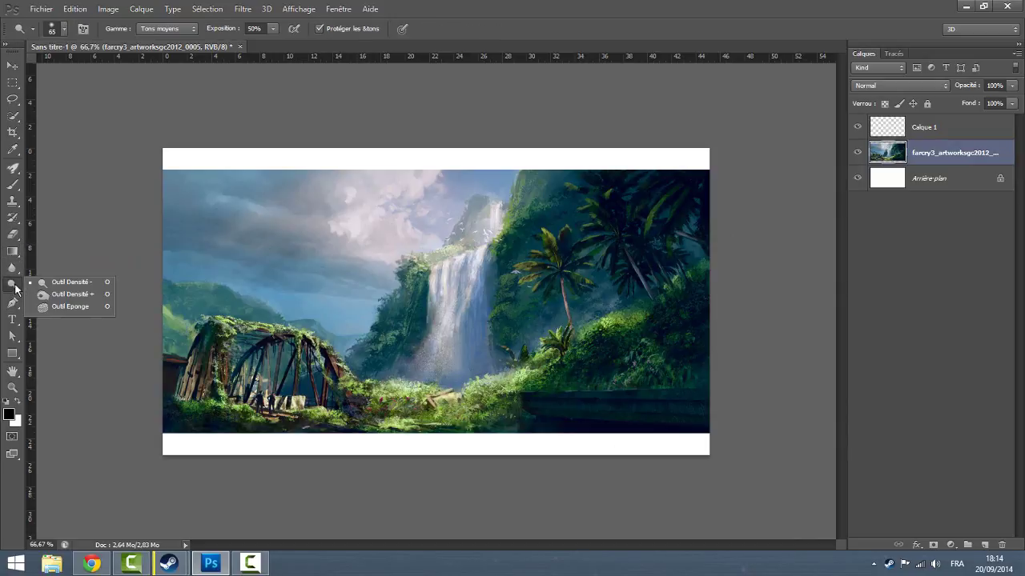
{"action": "left_click", "coordinate": [11, 269]}
{"action": "right_click", "coordinate": [10, 271]}
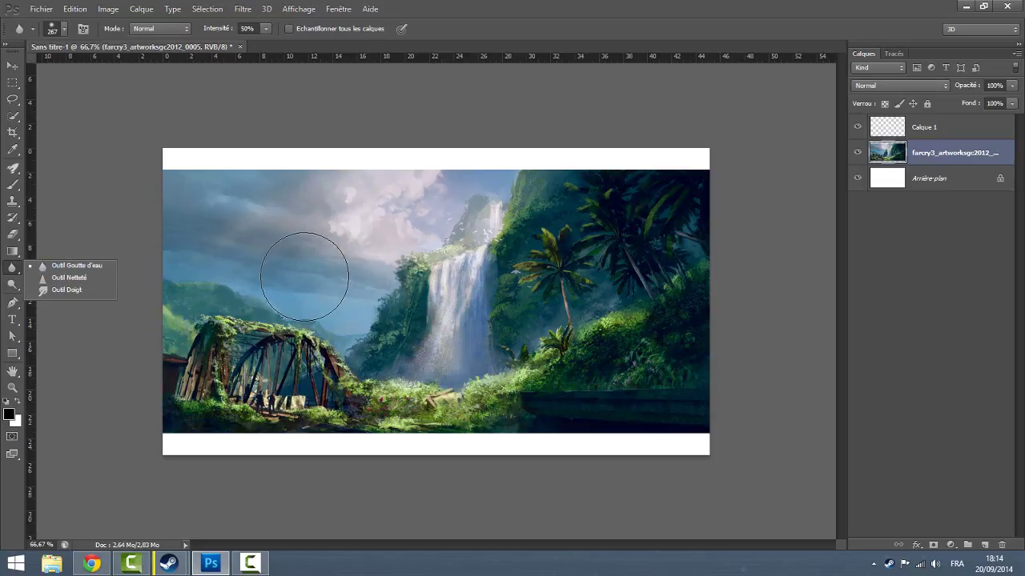
- Set the Blur brush size to 137 px, adjust its hardness, and blur the palm trees and hillside on the picture's right side
{"action": "right_click", "coordinate": [325, 231]}
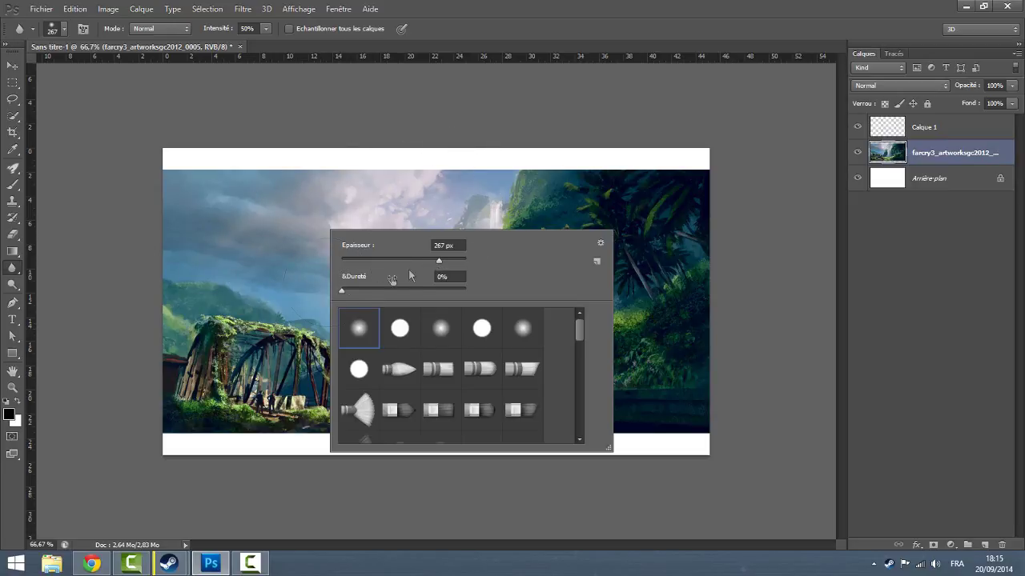
{"action": "mouse_move", "coordinate": [582, 330]}
{"action": "left_mouse_down"}
{"action": "mouse_move", "coordinate": [584, 347]}
{"action": "mouse_move", "coordinate": [587, 261]}
{"action": "left_mouse_up"}
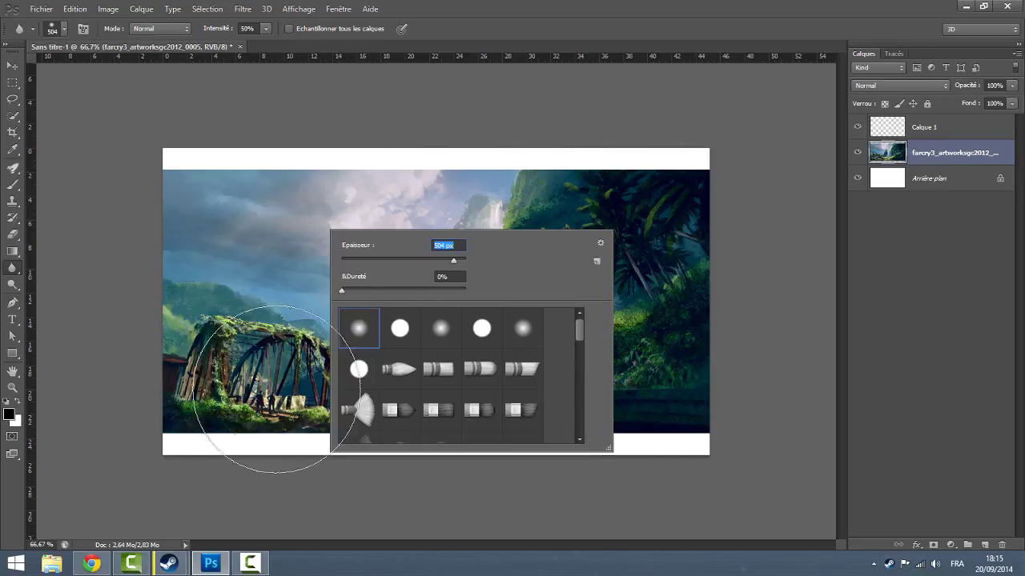
{"action": "left_click_drag", "start_coordinate": [452, 261], "coordinate": [357, 261]}
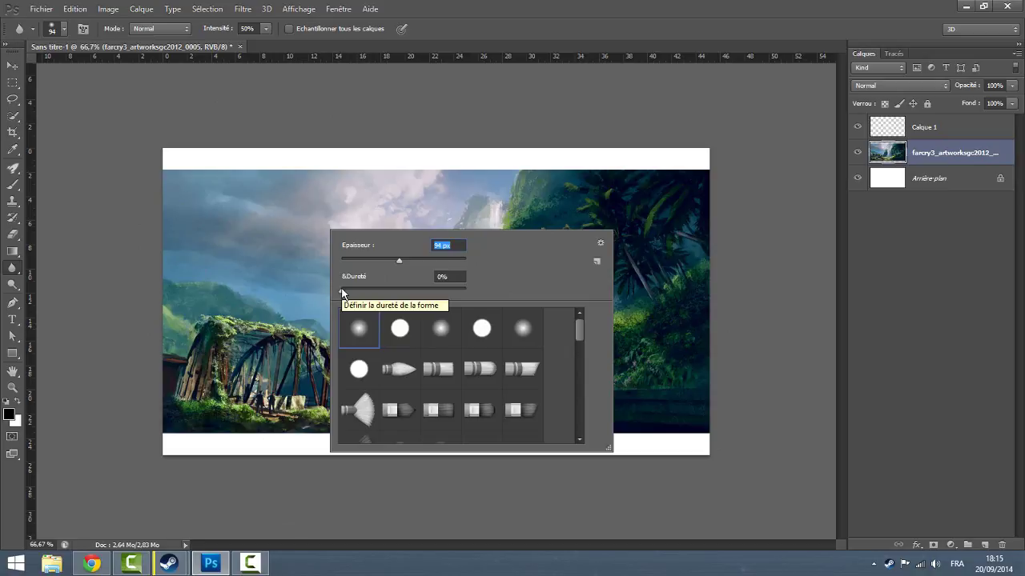
{"action": "left_click_drag", "start_coordinate": [341, 292], "coordinate": [367, 295]}
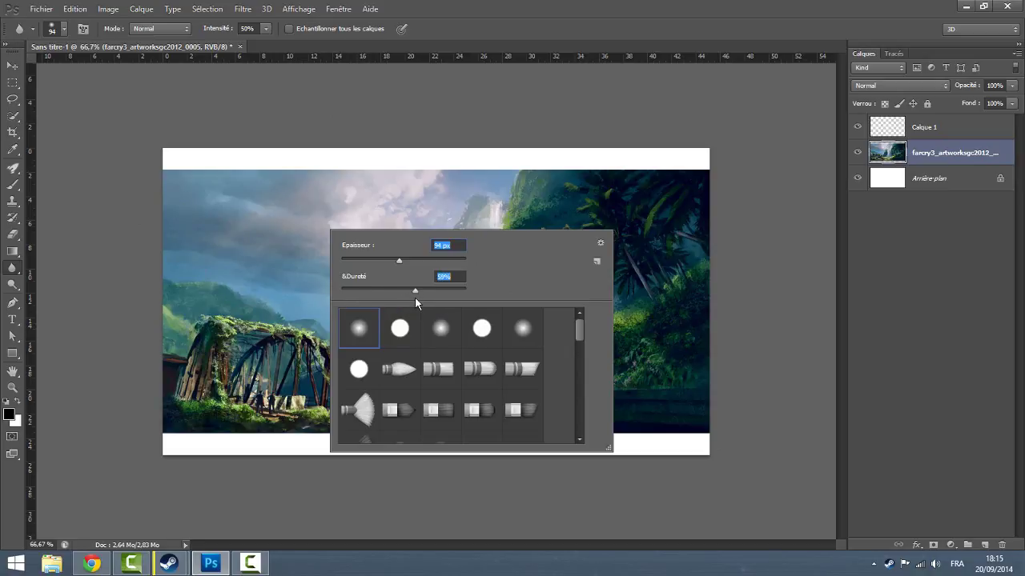
{"action": "left_click_drag", "start_coordinate": [401, 261], "coordinate": [415, 261]}
{"action": "left_click_drag", "start_coordinate": [418, 290], "coordinate": [571, 296]}
{"action": "key", "text": "Return"}
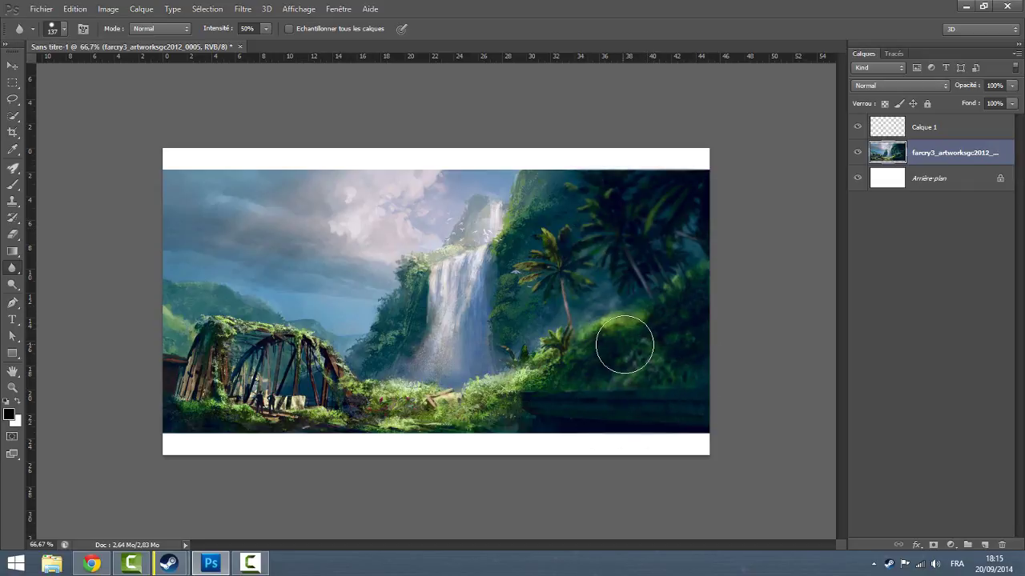
- Set the Blur brush to 246 px with 0% hardness and blur the bridge, waterfall and palm trees
{"action": "right_click", "coordinate": [378, 342]}
{"action": "left_click_drag", "start_coordinate": [402, 388], "coordinate": [382, 389]}
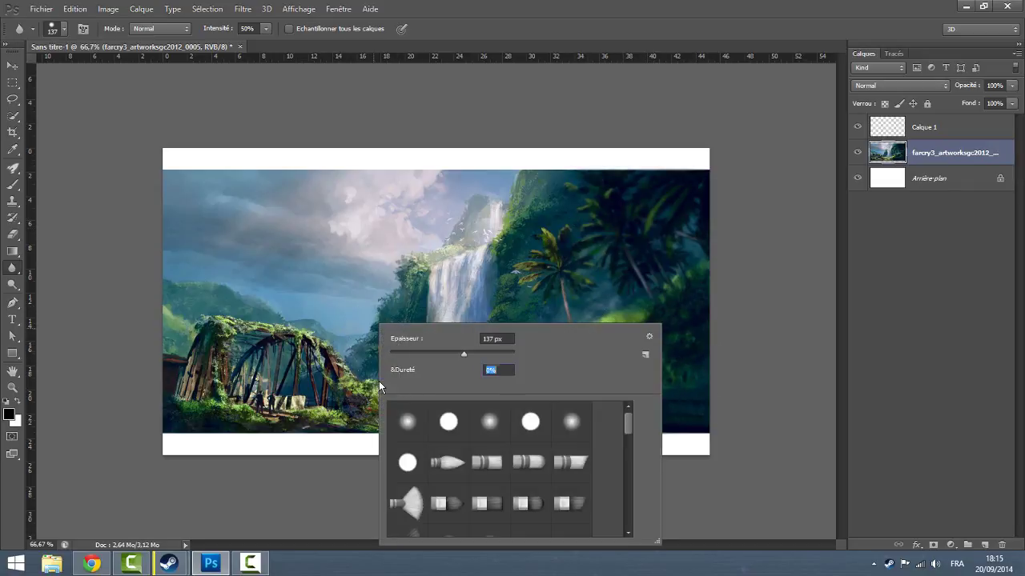
{"action": "left_click", "coordinate": [264, 218]}
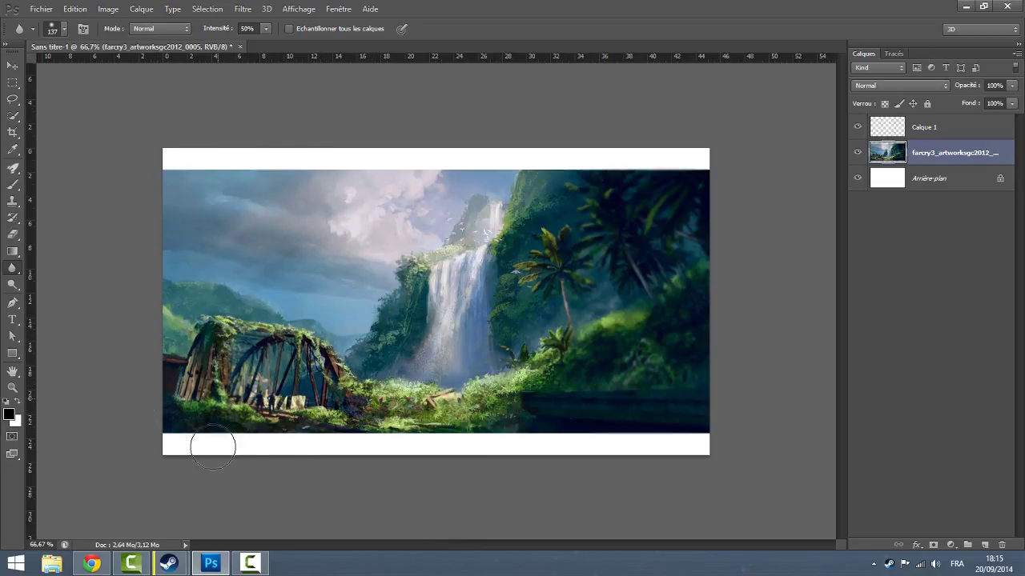
{"action": "right_click", "coordinate": [622, 315]}
{"action": "mouse_move", "coordinate": [488, 212]}
{"action": "left_mouse_down"}
{"action": "mouse_move", "coordinate": [480, 384]}
{"action": "mouse_move", "coordinate": [357, 362]}
{"action": "mouse_move", "coordinate": [552, 276]}
{"action": "mouse_move", "coordinate": [726, 409]}
{"action": "mouse_move", "coordinate": [144, 369]}
{"action": "mouse_move", "coordinate": [353, 307]}
{"action": "mouse_move", "coordinate": [601, 285]}
{"action": "mouse_move", "coordinate": [663, 231]}
{"action": "mouse_move", "coordinate": [474, 196]}
{"action": "mouse_move", "coordinate": [364, 266]}
{"action": "mouse_move", "coordinate": [273, 343]}
{"action": "mouse_move", "coordinate": [714, 397]}
{"action": "mouse_move", "coordinate": [652, 390]}
{"action": "mouse_move", "coordinate": [672, 227]}
{"action": "mouse_move", "coordinate": [561, 447]}
{"action": "mouse_move", "coordinate": [491, 425]}
{"action": "mouse_move", "coordinate": [630, 407]}
{"action": "mouse_move", "coordinate": [198, 385]}
{"action": "mouse_move", "coordinate": [327, 426]}
{"action": "mouse_move", "coordinate": [204, 360]}
{"action": "mouse_move", "coordinate": [95, 175]}
{"action": "mouse_move", "coordinate": [139, 170]}
{"action": "mouse_move", "coordinate": [245, 212]}
{"action": "mouse_move", "coordinate": [553, 215]}
{"action": "mouse_move", "coordinate": [541, 246]}
{"action": "mouse_move", "coordinate": [445, 233]}
{"action": "mouse_move", "coordinate": [599, 184]}
{"action": "mouse_move", "coordinate": [518, 361]}
{"action": "mouse_move", "coordinate": [571, 281]}
{"action": "mouse_move", "coordinate": [828, 184]}
{"action": "mouse_move", "coordinate": [655, 234]}
{"action": "mouse_move", "coordinate": [652, 267]}
{"action": "left_mouse_up"}
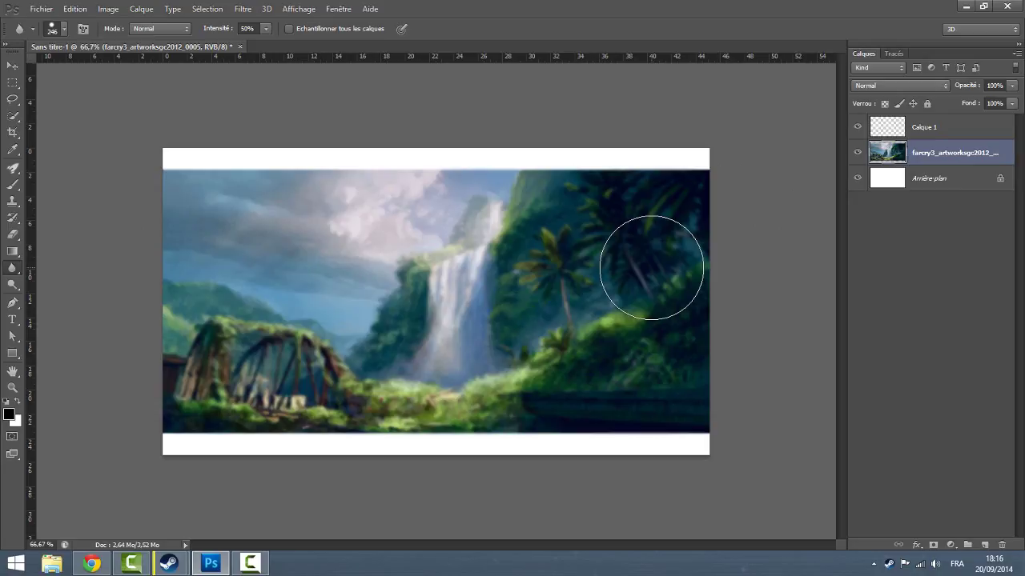
- Undo the blur strokes on the image layer to compare with the original, and step forward through the history to bring them back
{"action": "key", "text": "ctrl+z"}
{"action": "key", "text": "ctrl+alt+z"}
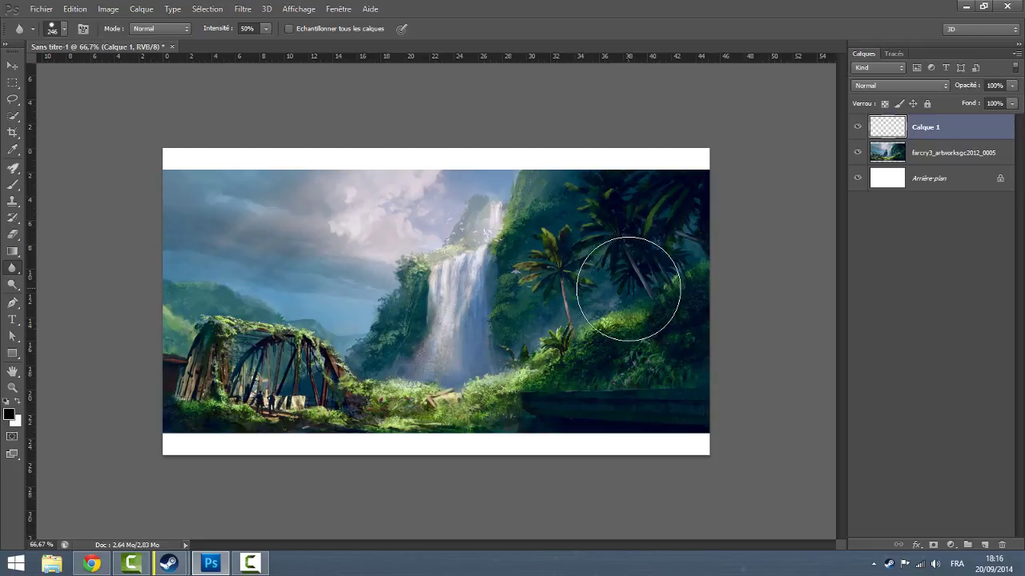
{"action": "key", "text": "ctrl+y"}
{"action": "key", "text": "ctrl+y"}
{"action": "key", "text": "ctrl+y"}
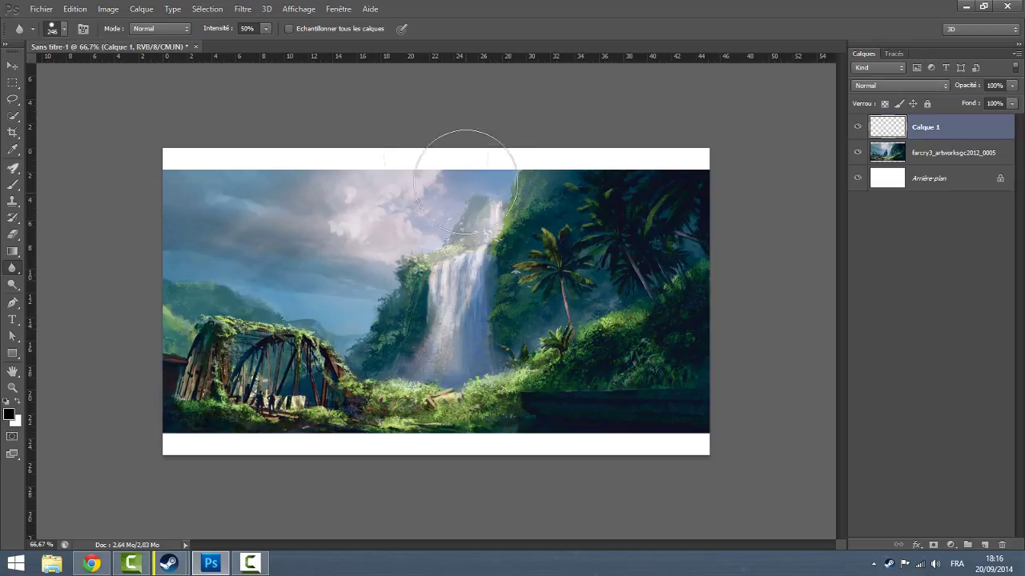
{"action": "left_click", "coordinate": [74, 9]}
{"action": "left_click", "coordinate": [81, 35]}
{"action": "left_click", "coordinate": [75, 9]}
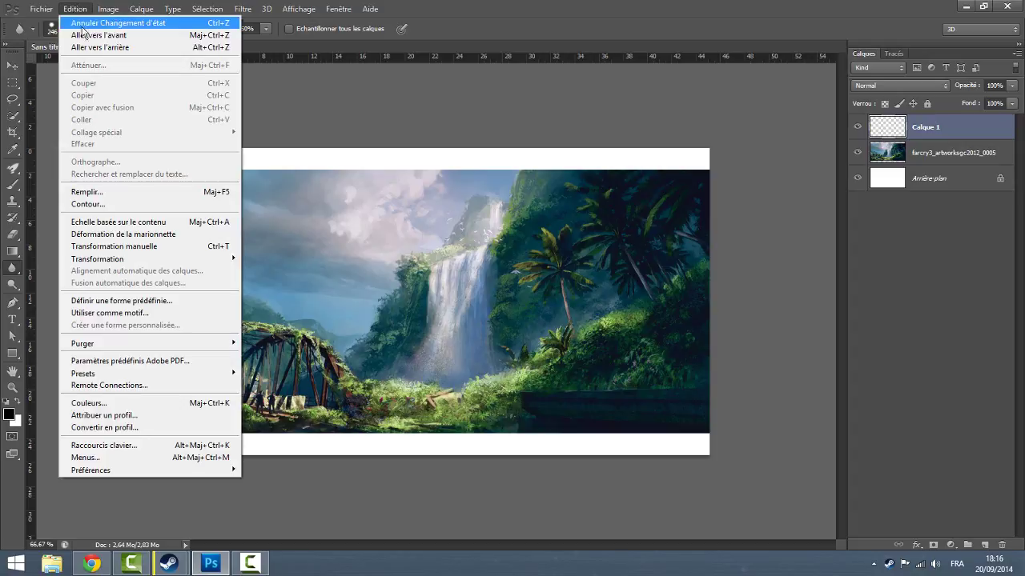
{"action": "left_click", "coordinate": [88, 22]}
{"action": "left_click", "coordinate": [77, 16]}
{"action": "left_click", "coordinate": [81, 35]}
{"action": "left_click", "coordinate": [74, 9]}
{"action": "left_click", "coordinate": [85, 36]}
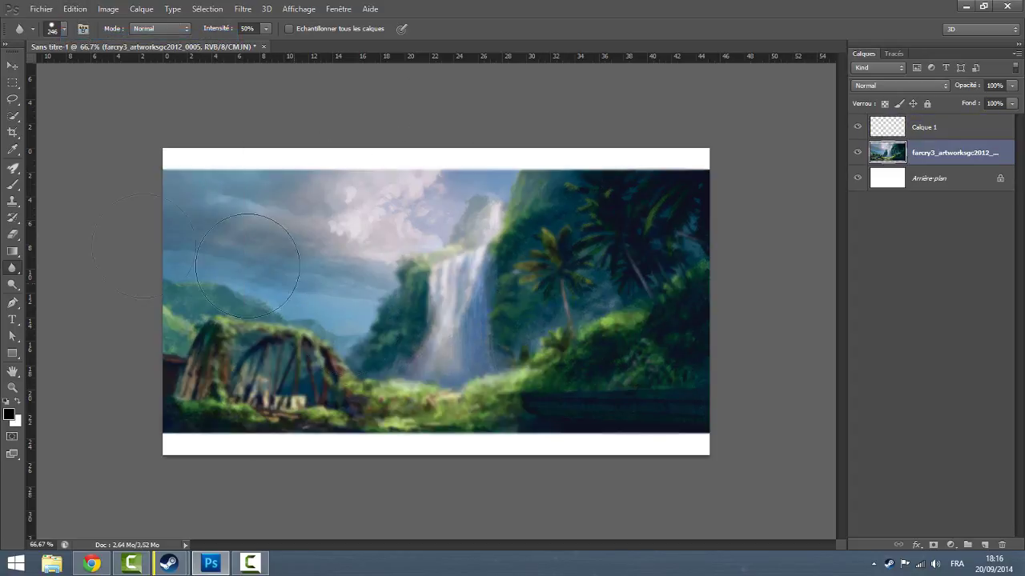
- Choose the Sharpen tool (Netteté), set its brush size to 298 px, and sharpen the blurred landscape image
{"action": "left_click", "coordinate": [11, 271]}
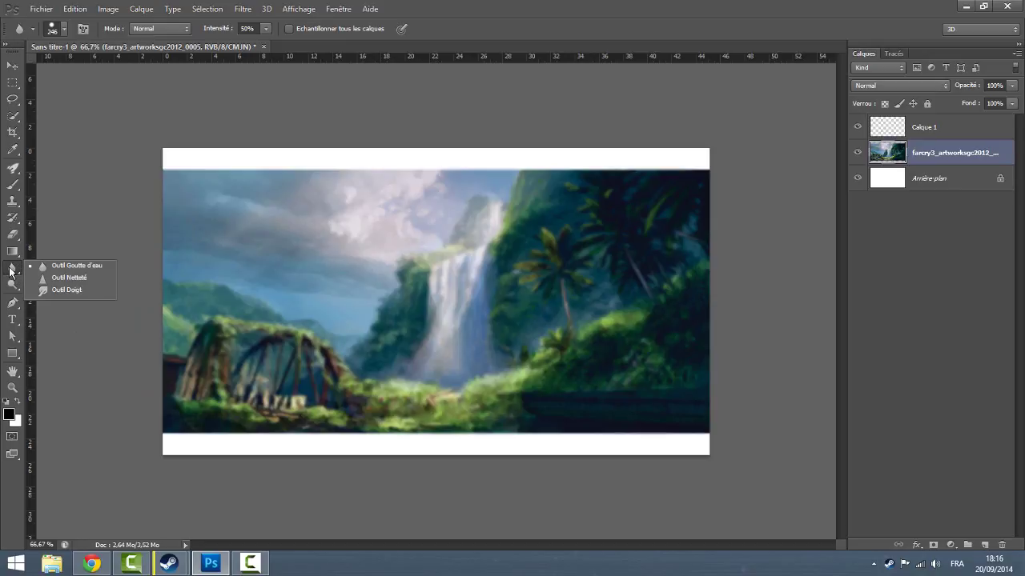
{"action": "left_click", "coordinate": [62, 279]}
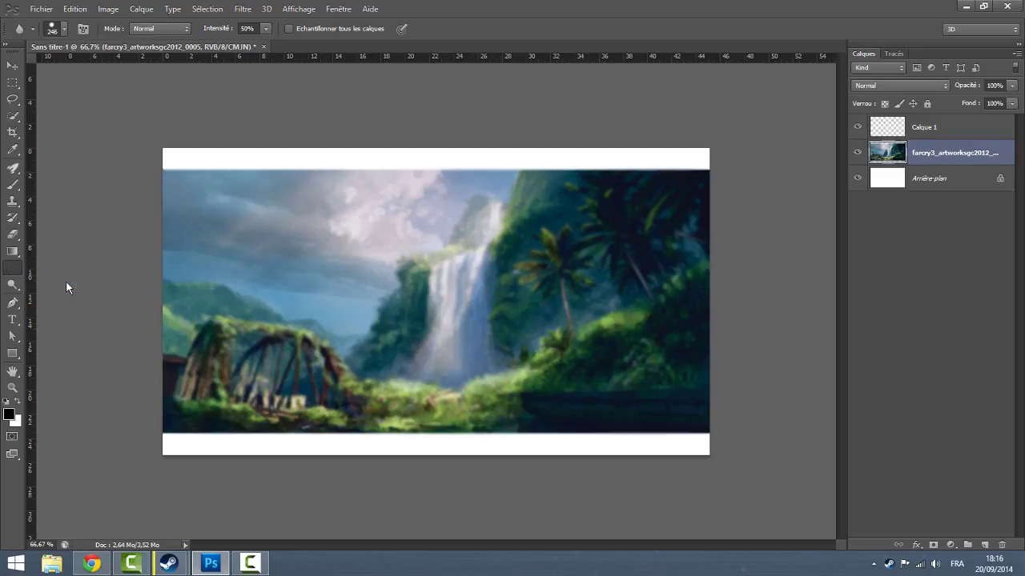
{"action": "right_click", "coordinate": [337, 290]}
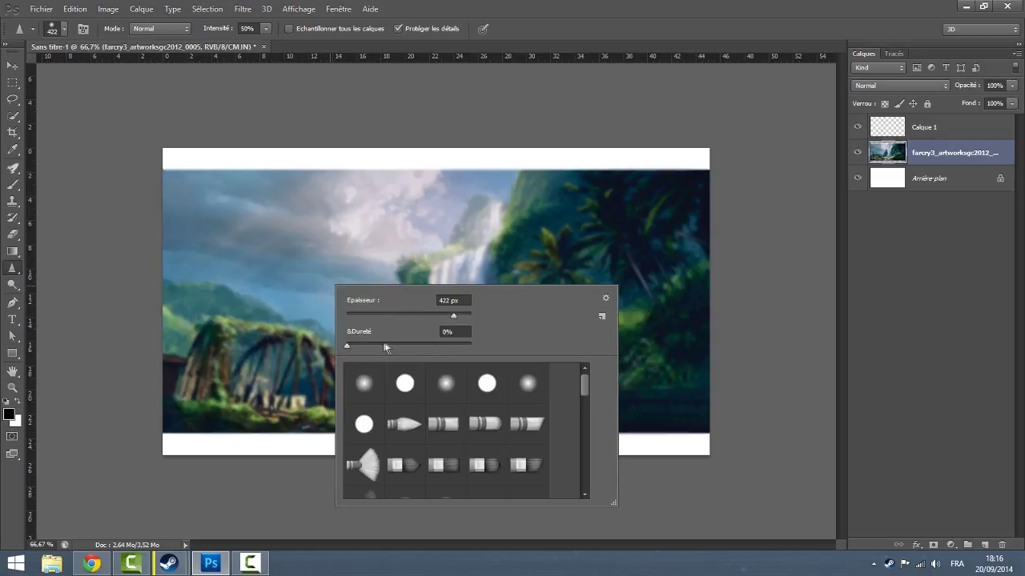
{"action": "left_click_drag", "start_coordinate": [453, 319], "coordinate": [442, 319]}
{"action": "left_click", "coordinate": [201, 186]}
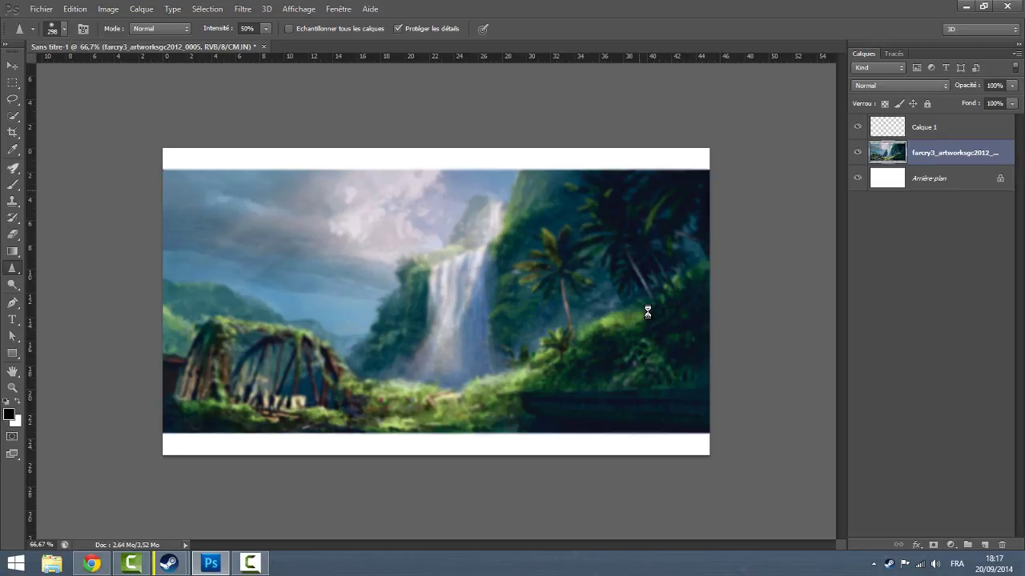
{"action": "mouse_move", "coordinate": [565, 291]}
{"action": "left_mouse_down"}
{"action": "mouse_move", "coordinate": [606, 359]}
{"action": "mouse_move", "coordinate": [601, 259]}
{"action": "mouse_move", "coordinate": [677, 247]}
{"action": "mouse_move", "coordinate": [675, 235]}
{"action": "left_mouse_up"}
{"action": "mouse_move", "coordinate": [250, 562]}
{"action": "left_click", "coordinate": [274, 521]}
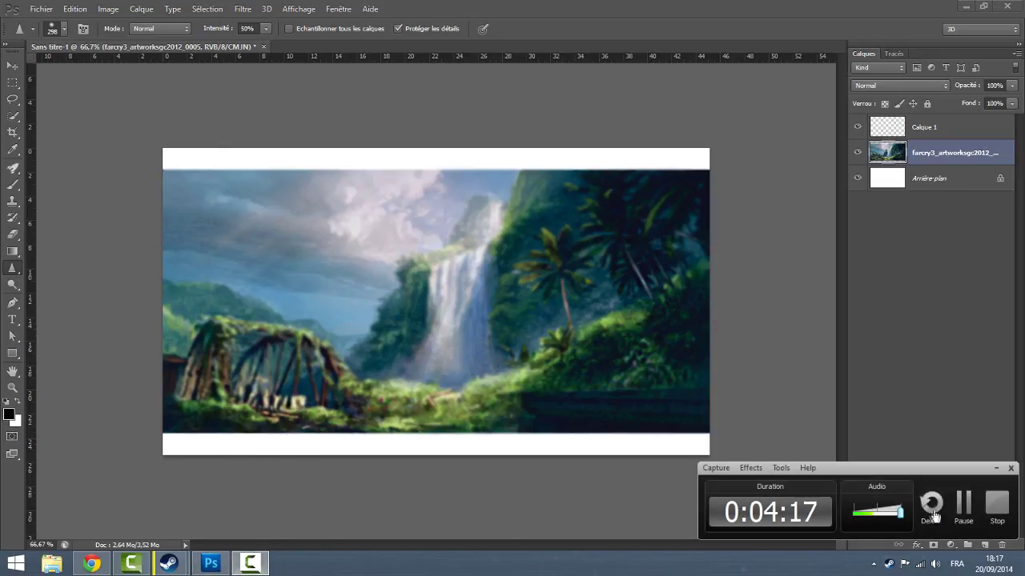
{"action": "left_click", "coordinate": [998, 517]}
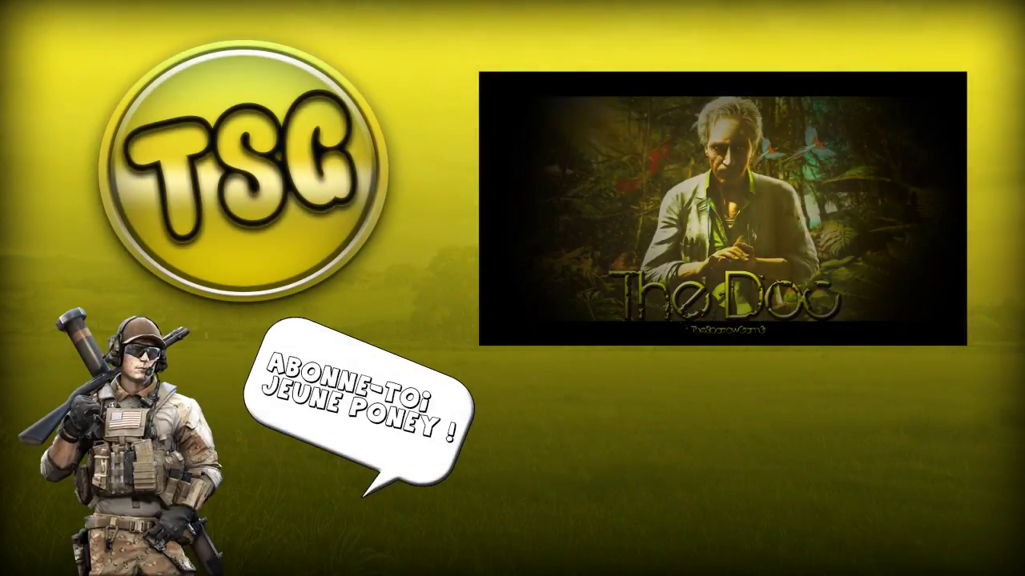